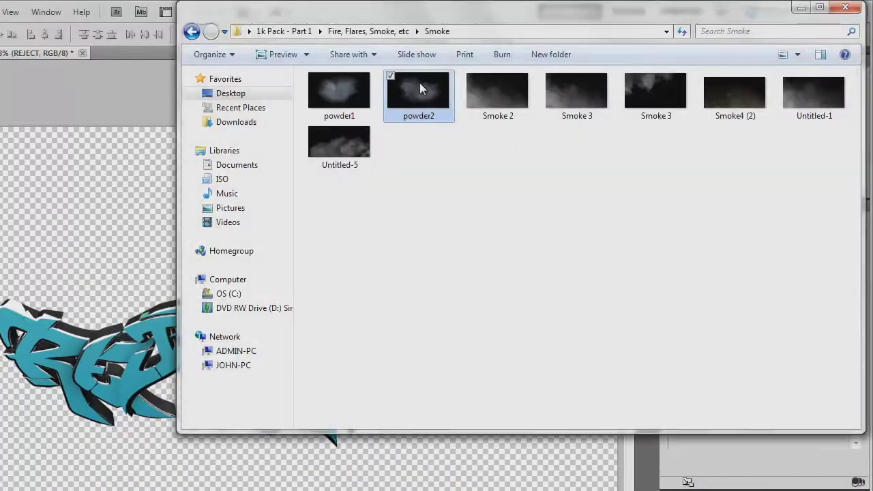
Place the powder2 smoke image scaled to fill the canvas, in Screen mode below REJECT
left_click(497, 90)
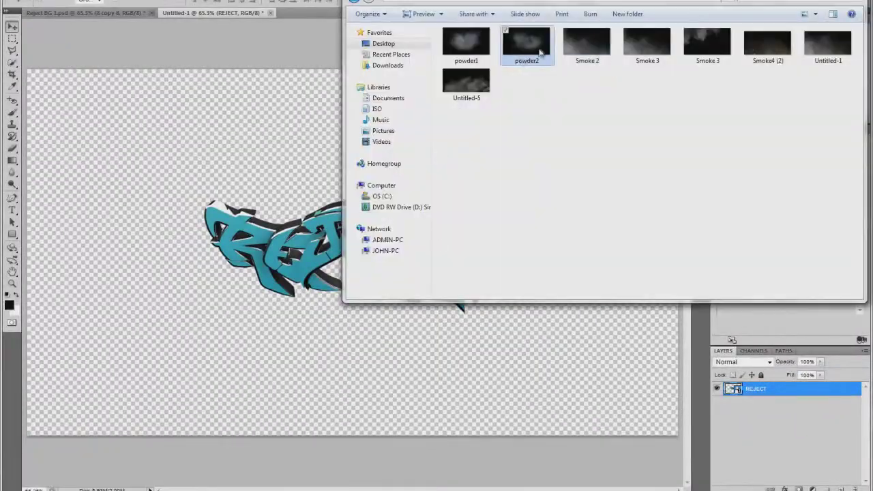
left_click_drag(523, 39, 452, 302)
left_click_drag(89, 386, 38, 419)
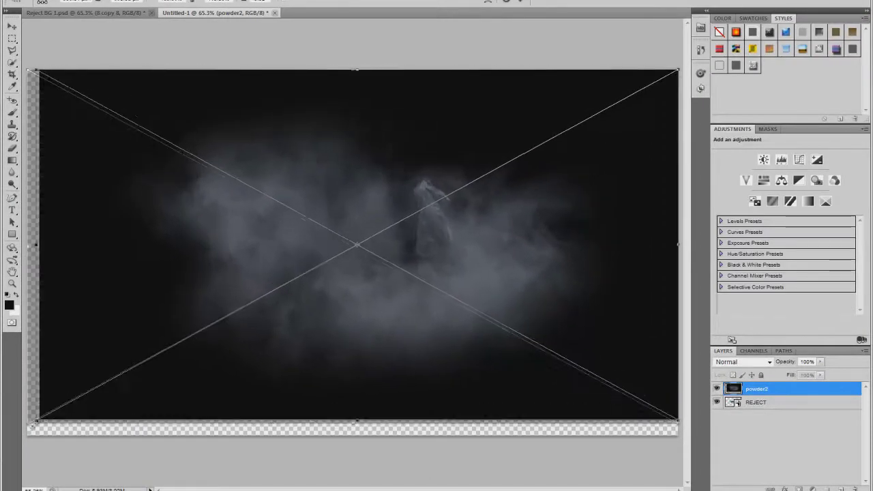
key("Return")
key("shift+alt+s")
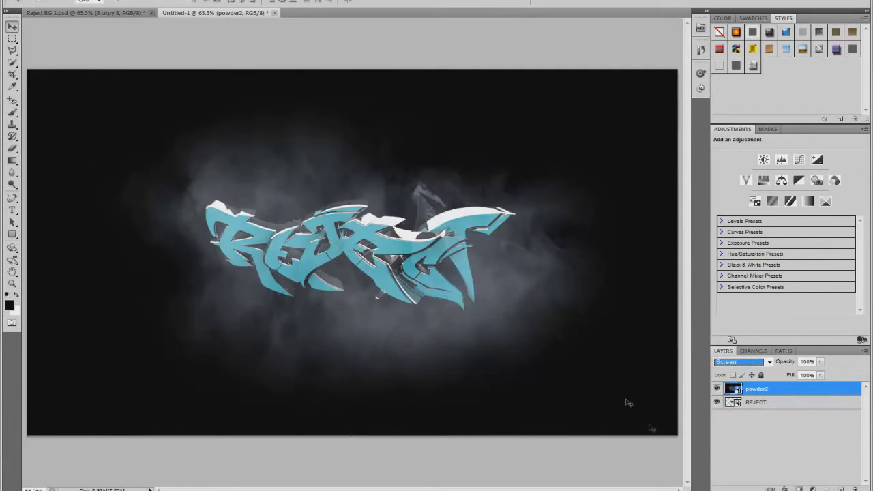
key("ctrl+bracketleft")
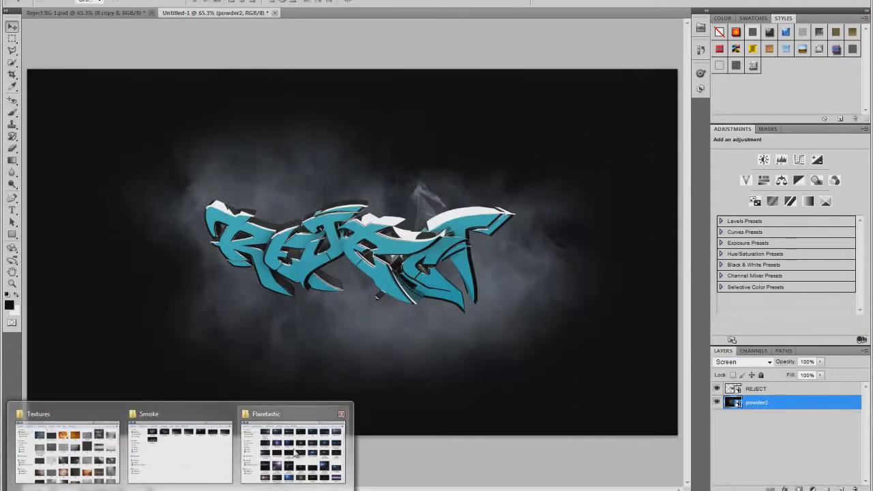
Navigate Explorer to the 1k Pack - Part 1 folder holding the Blue Background image
left_click(293, 453)
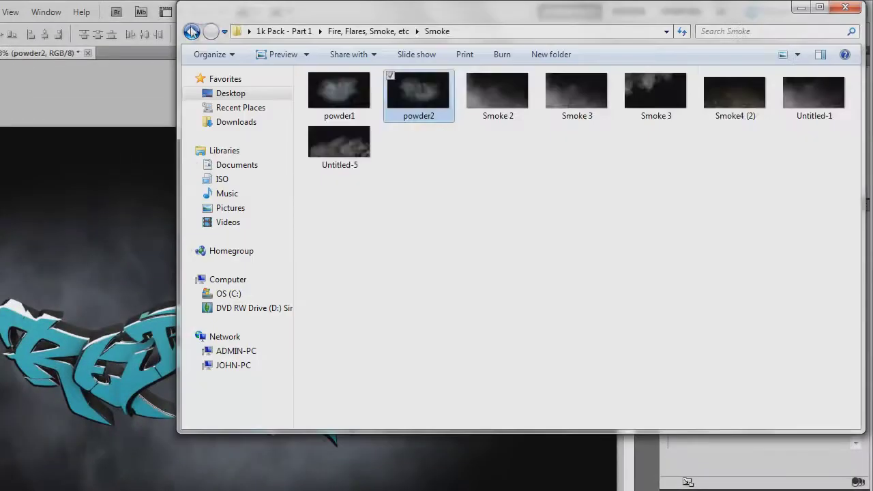
left_click(191, 31)
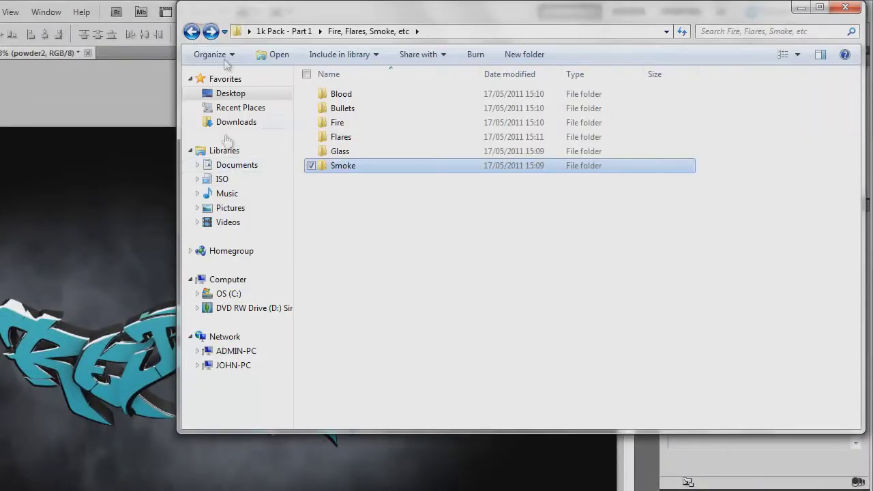
left_click(192, 32)
left_click(192, 31)
key("Return")
double_click(468, 193)
Stretch Blue Background across the full canvas and place it beneath the powder2 layer
left_click_drag(602, 265, 681, 263)
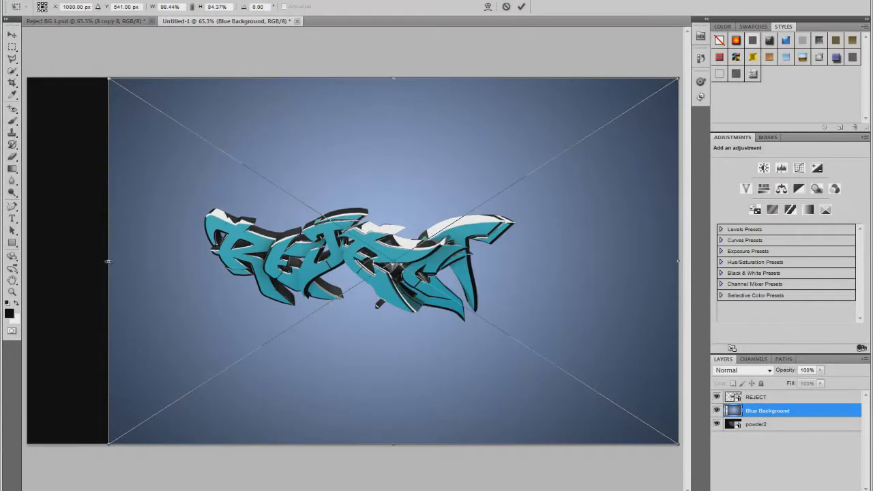
left_click_drag(106, 262, 27, 261)
left_click(521, 7)
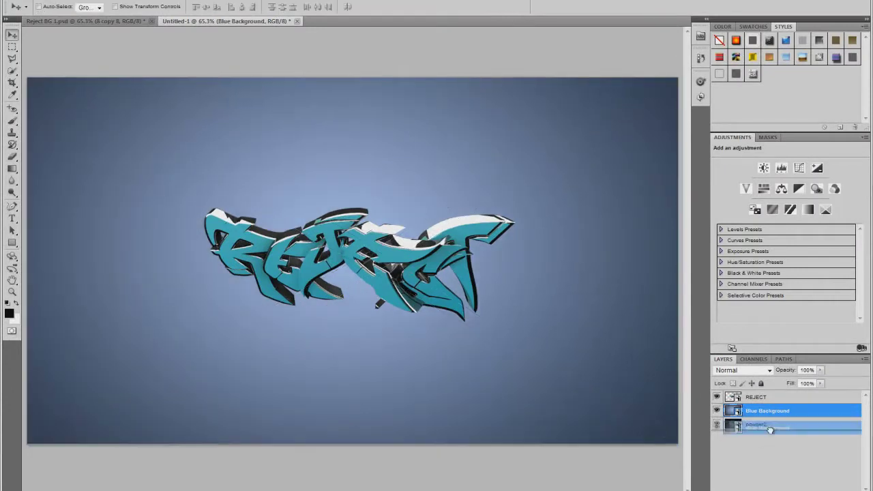
left_click_drag(767, 410, 767, 430)
left_click(756, 397)
key("ctrl+t")
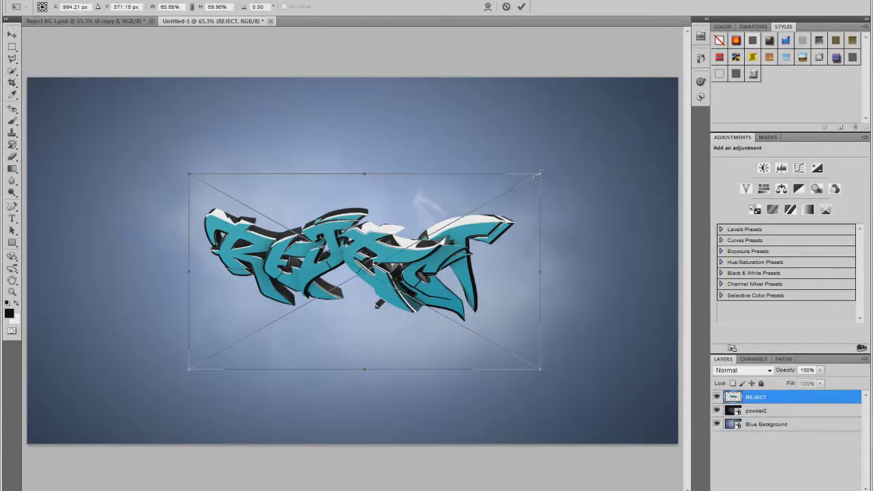
Enlarge the REJECT graffiti and duplicate its layer as REJECT copy
left_click_drag(485, 257, 554, 257)
left_click_drag(187, 343, 177, 372)
left_click(521, 7)
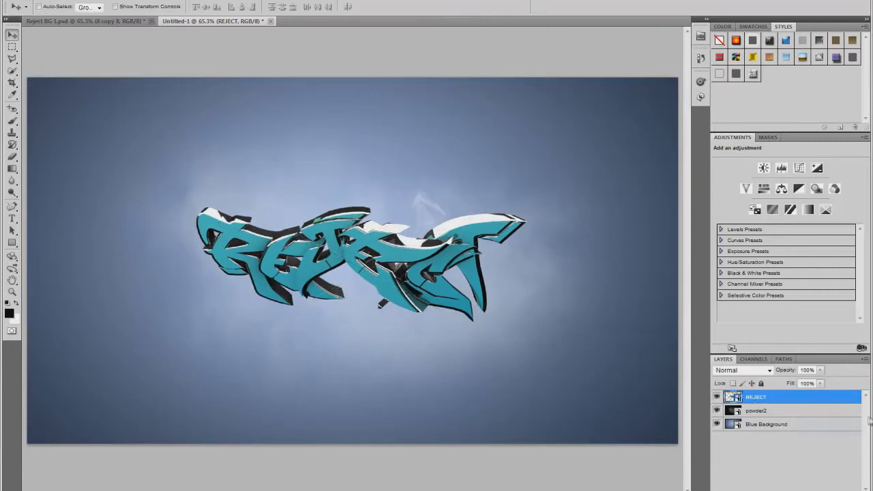
right_click(778, 397)
left_click(797, 145)
key("Return")
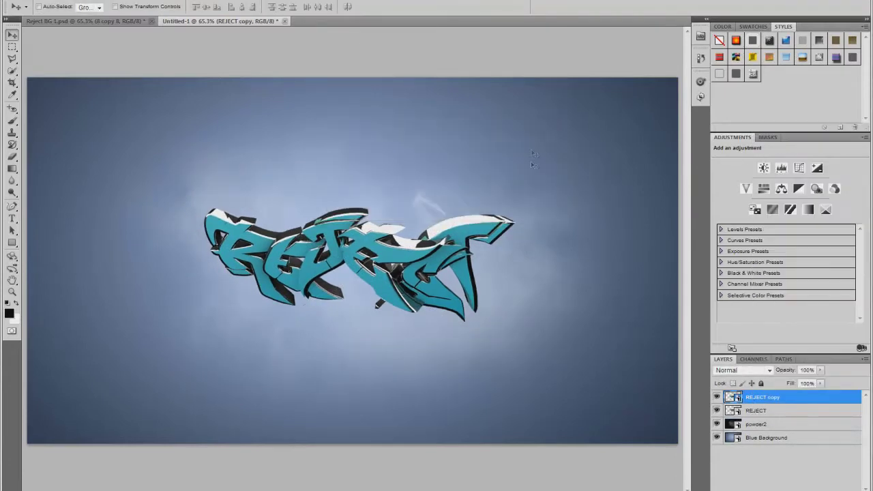
Scale REJECT copy larger than the original and move it beneath REJECT
key("ctrl+t")
left_click_drag(537, 182, 551, 169)
left_click_drag(189, 369, 174, 374)
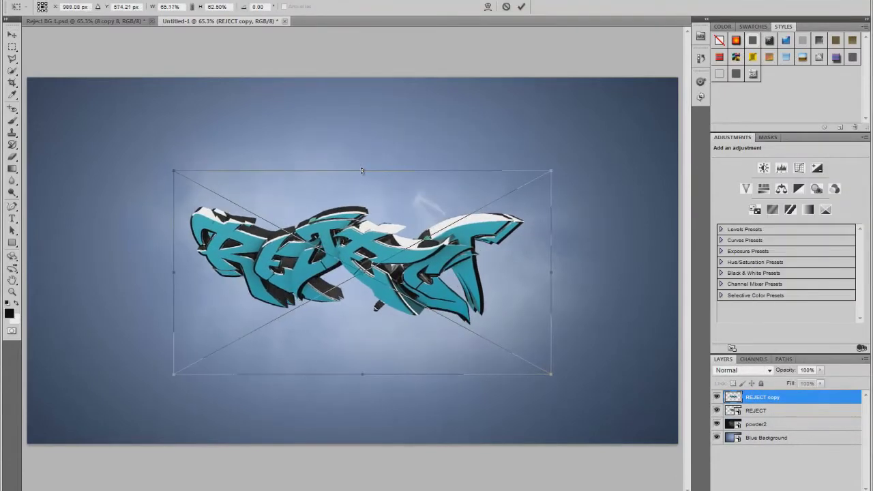
left_click_drag(364, 169, 363, 167)
left_click(521, 7)
left_click_drag(778, 397, 777, 418)
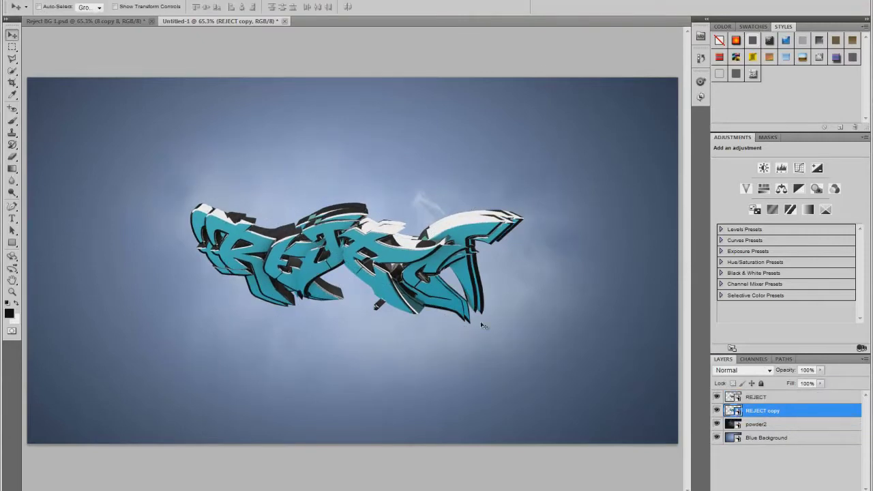
key("ctrl+t")
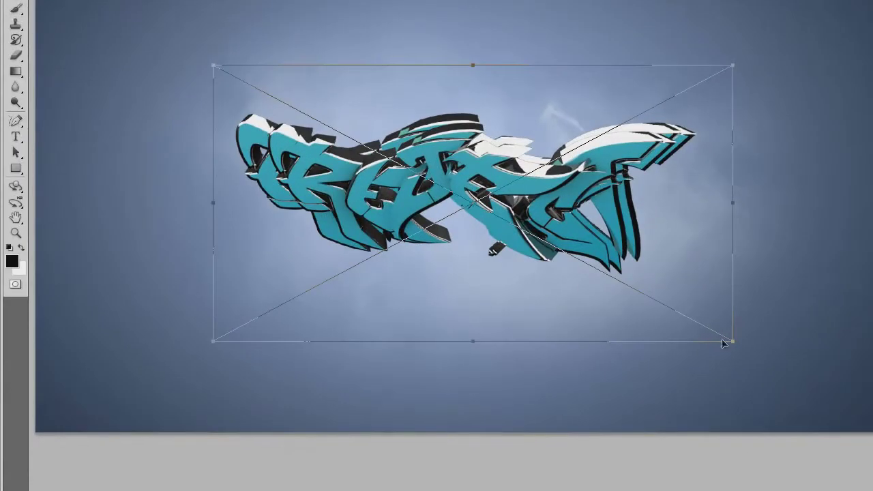
left_click_drag(726, 344, 736, 348)
key("Return")
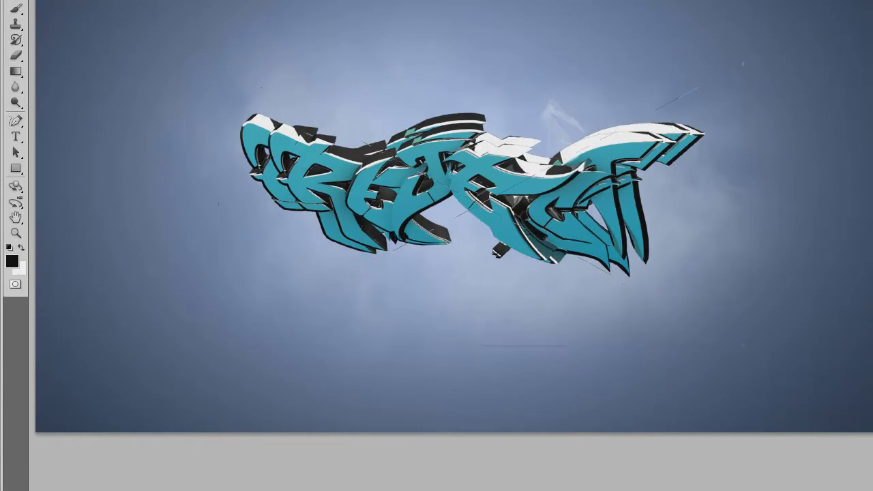
Rasterize REJECT copy and blur it with the Blur tool at 74% strength
left_click(427, 198)
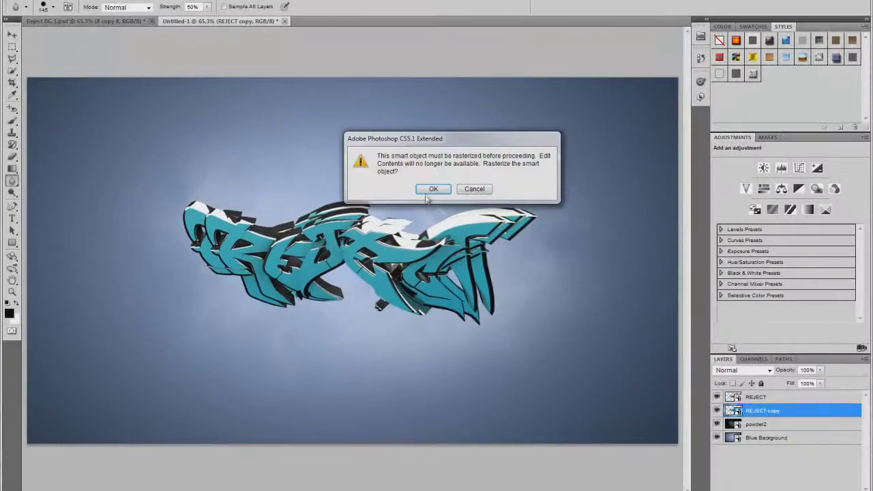
left_click(428, 191)
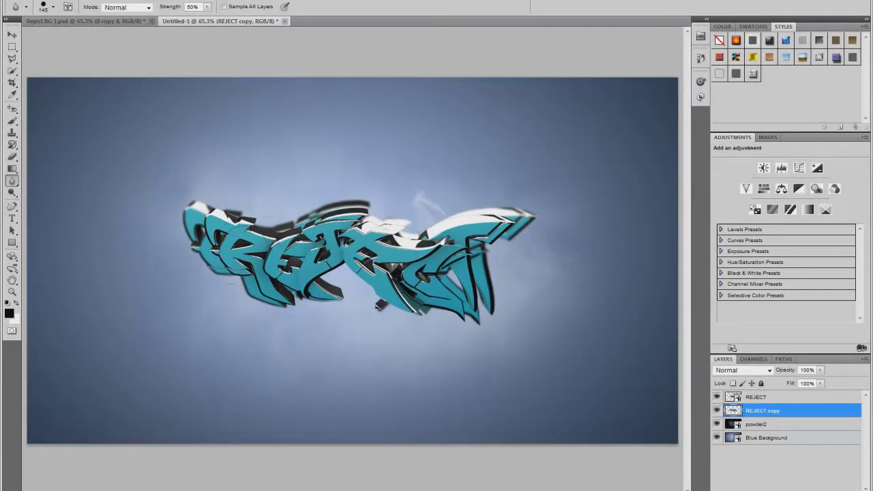
left_click_drag(207, 7, 223, 23)
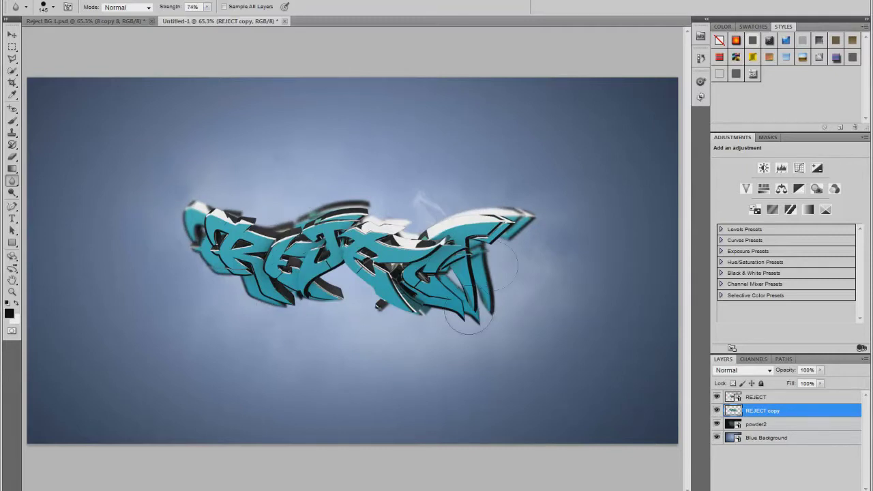
left_click(320, 481)
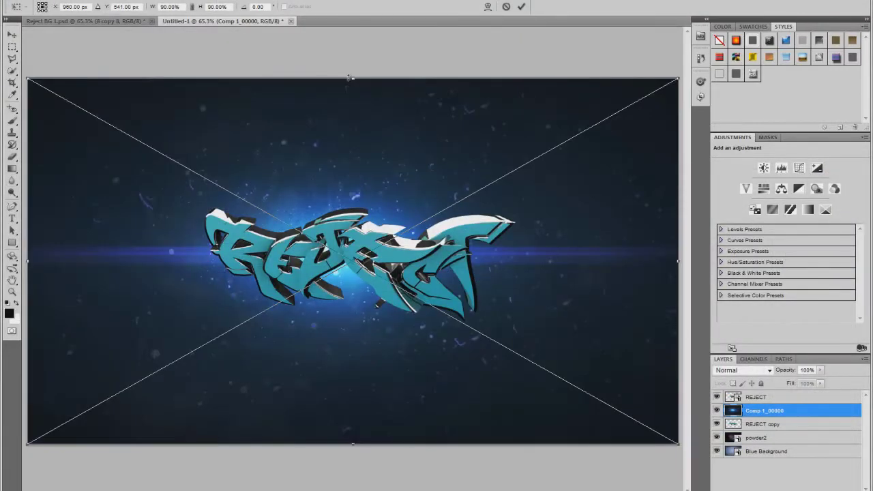
Commit the Comp 1_00000 light layer in Screen mode beneath REJECT copy
left_click_drag(350, 78, 349, 77)
left_click(521, 6)
left_click(744, 369)
left_click(743, 196)
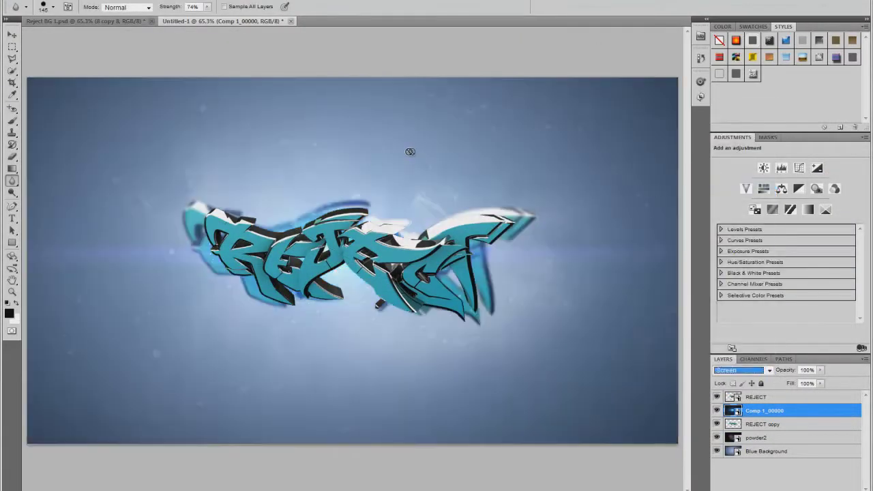
left_click_drag(764, 411, 756, 434)
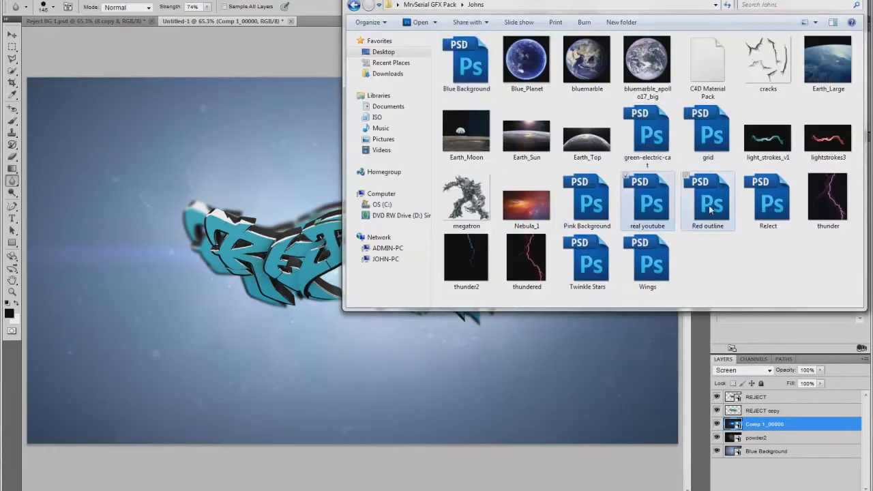
Place the grid image and stretch it across the whole canvas
left_click_drag(644, 198, 278, 199)
left_click_drag(527, 449, 680, 490)
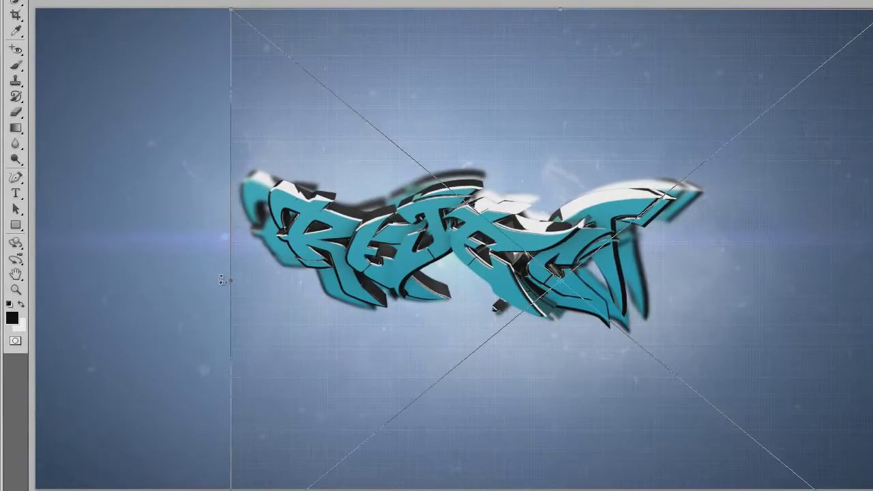
left_click(16, 143)
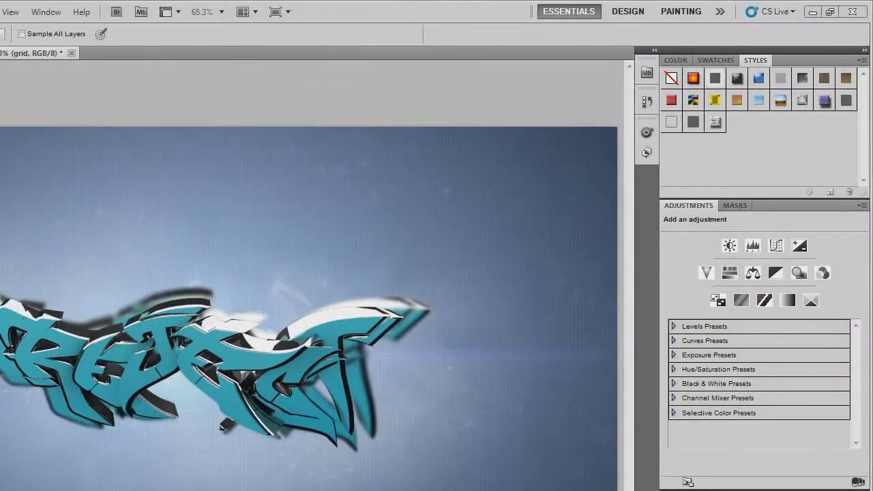
key("alt+Tab")
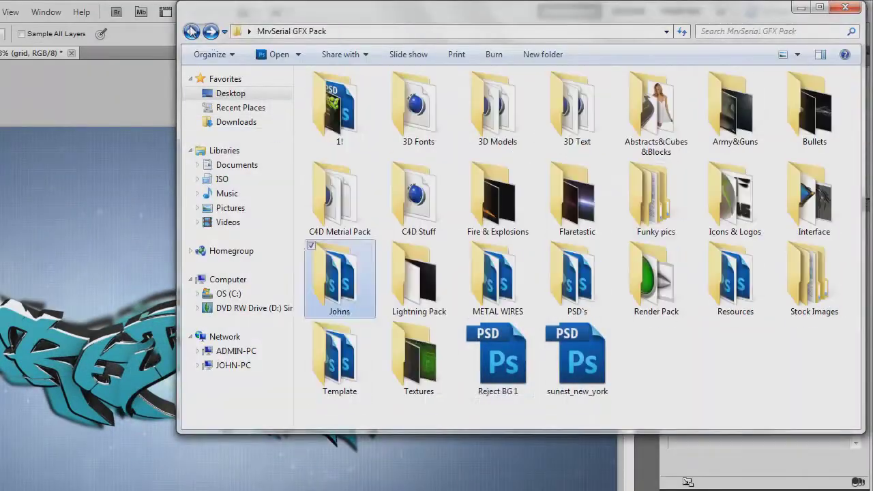
Place Reject BG 1.psd on the canvas and reorder its layer relative to the grid
left_click_drag(496, 353, 619, 276)
left_click_drag(346, 76, 350, 73)
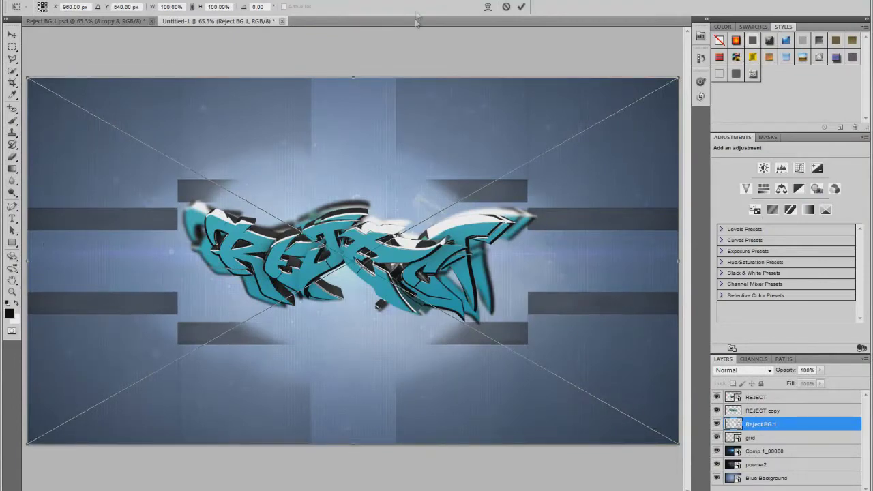
left_click(521, 6)
key("r")
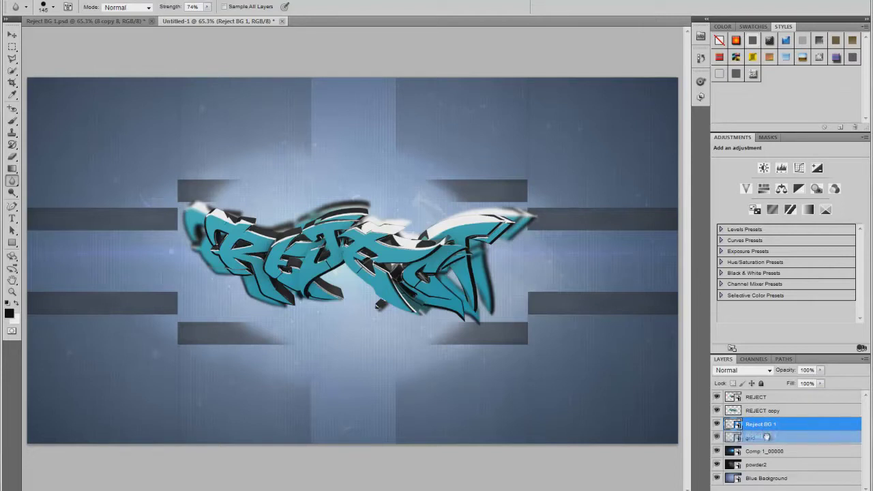
left_click_drag(762, 439, 766, 427)
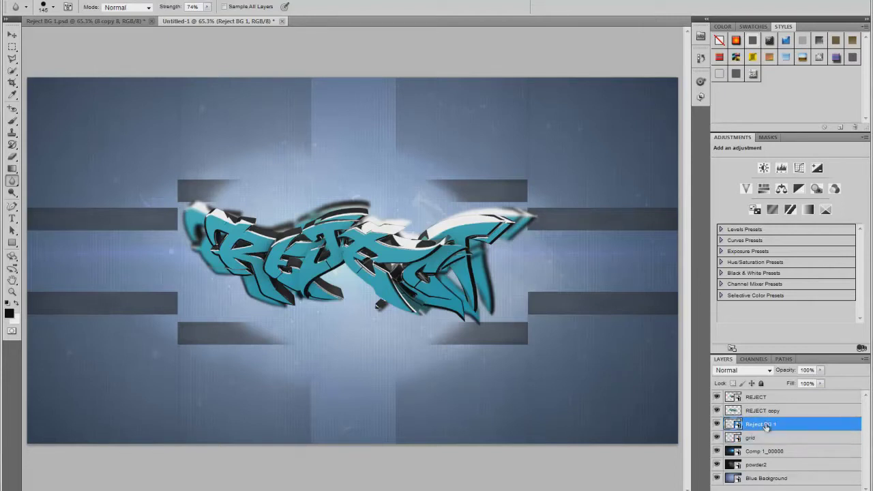
Draw a text box on the upper-left bar, trying 18 and 30 pt and Nyet Semi-Condensed
left_click(11, 218)
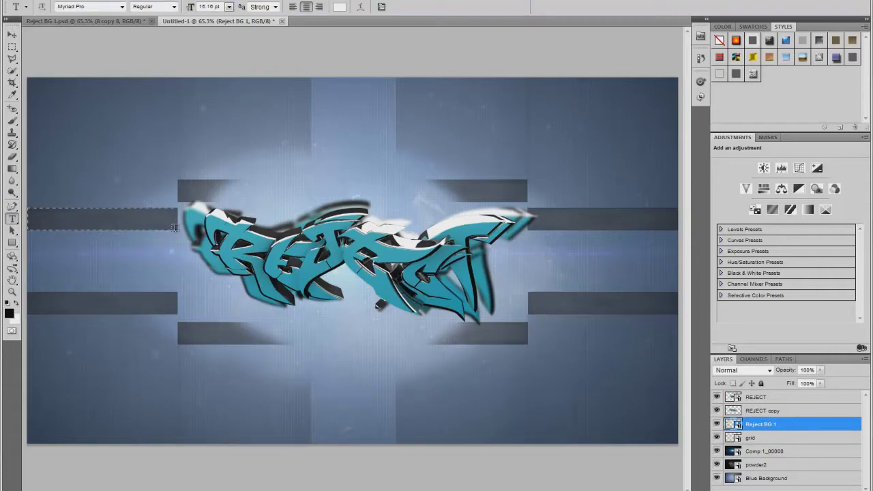
left_click_drag(27, 209, 174, 229)
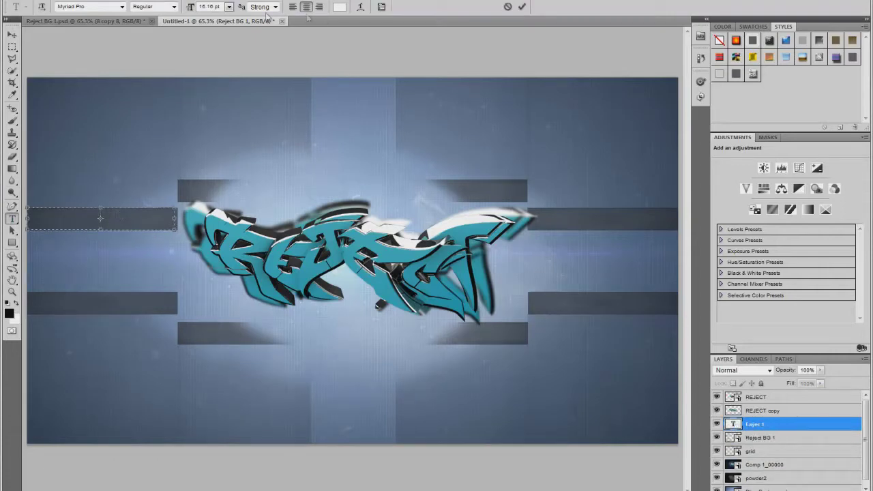
left_click(229, 6)
left_click(222, 114)
left_click(229, 7)
left_click(225, 142)
left_click(123, 7)
left_click(112, 204)
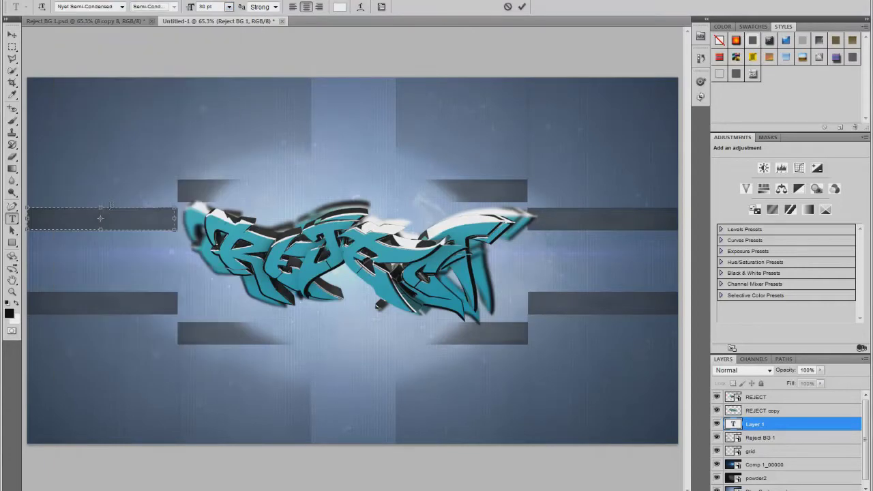
Type APPLICATION and try several fonts before settling on Transformers
type("APPLICATION")
left_click(122, 7)
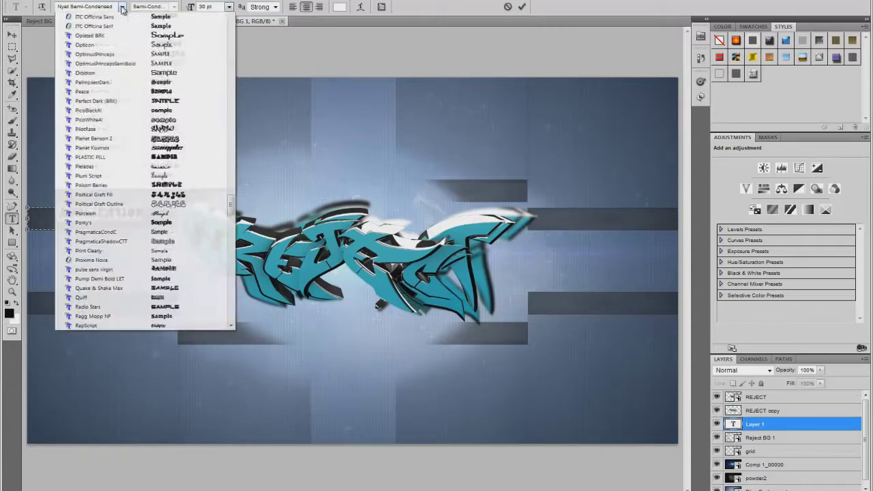
left_click(183, 236)
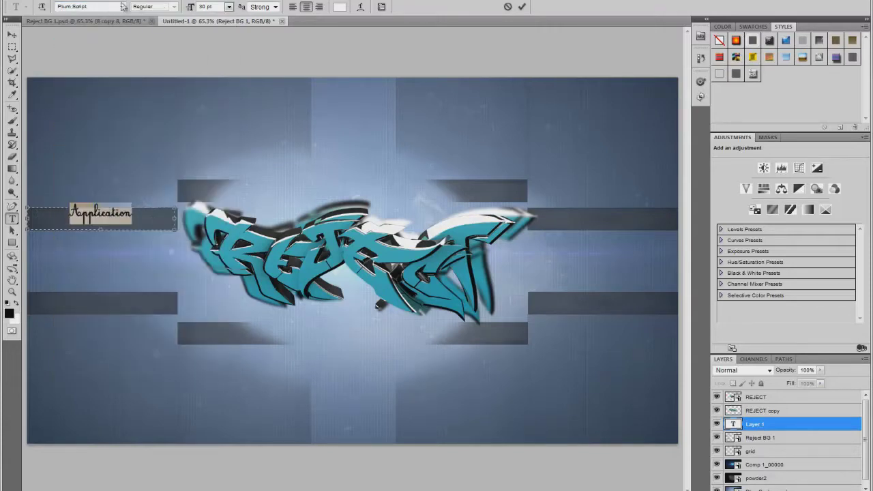
left_click(122, 7)
left_click(180, 178)
key("Down")
left_click(122, 7)
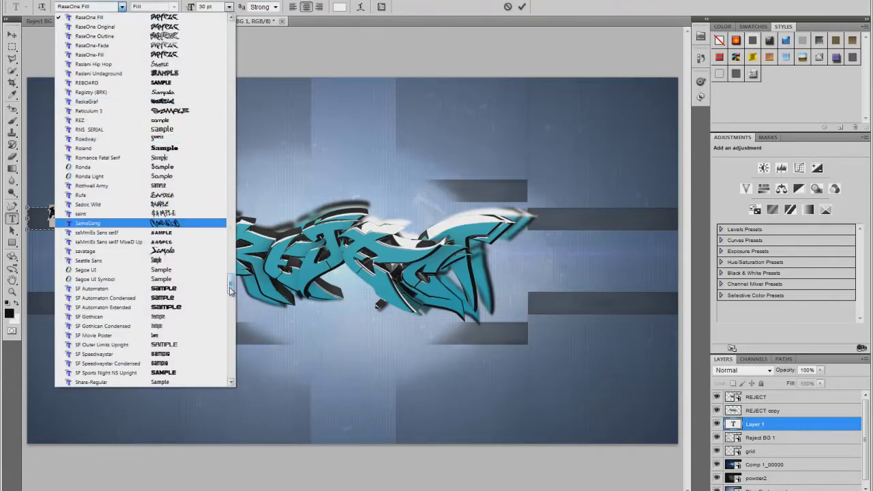
left_click_drag(230, 285, 230, 315)
left_click(90, 7)
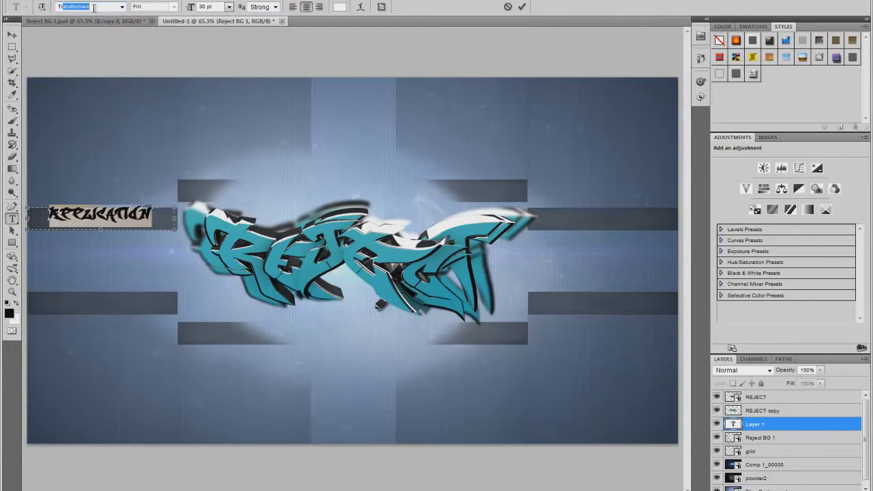
left_click(122, 7)
left_click(123, 8)
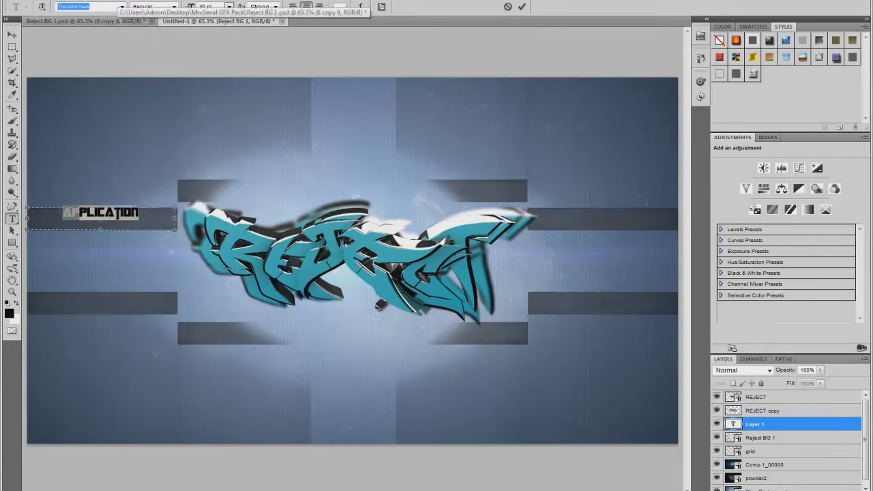
Colour the label teal sampled from REJECT, size it 48 pt, and nudge it
left_click(339, 7)
left_click(271, 287)
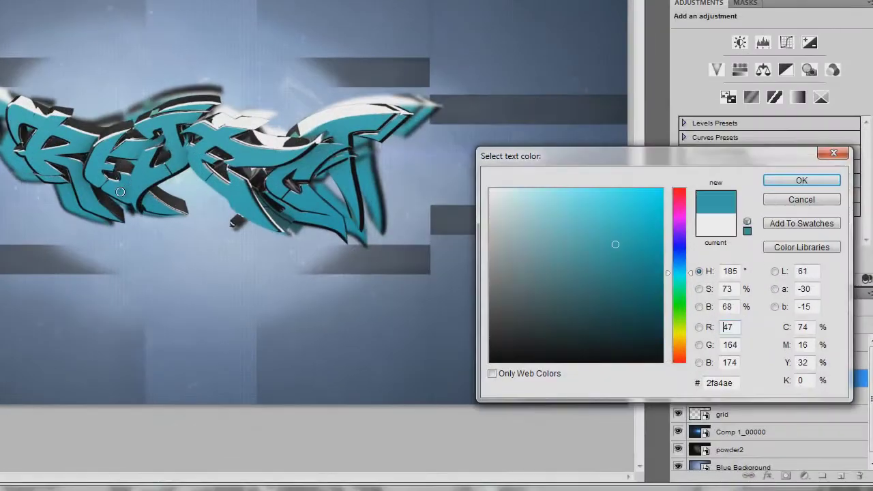
left_click(802, 180)
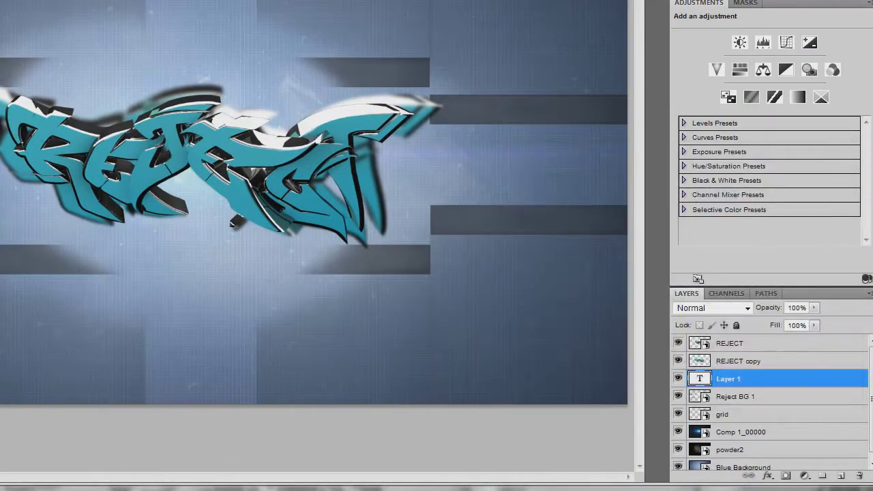
left_click(48, 2)
left_click(46, 62)
left_click(120, 33)
left_click(113, 250)
left_click(119, 33)
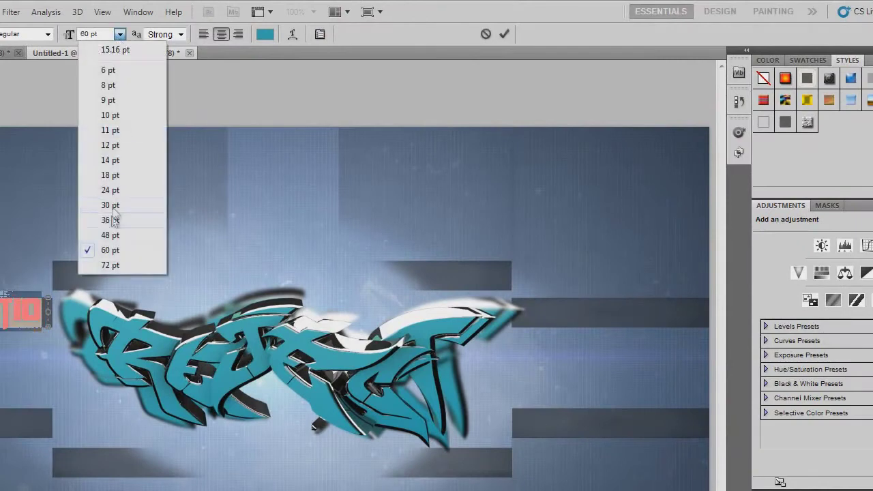
left_click(109, 234)
left_click_drag(47, 358, 44, 361)
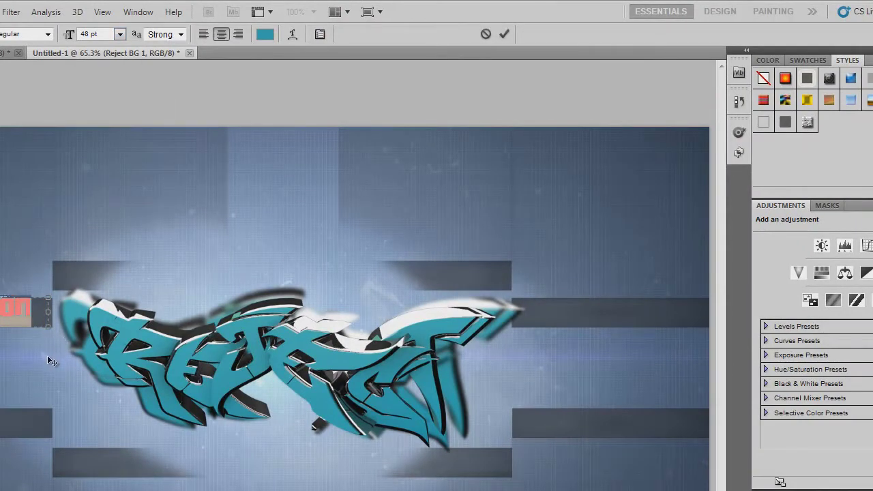
left_click(30, 323)
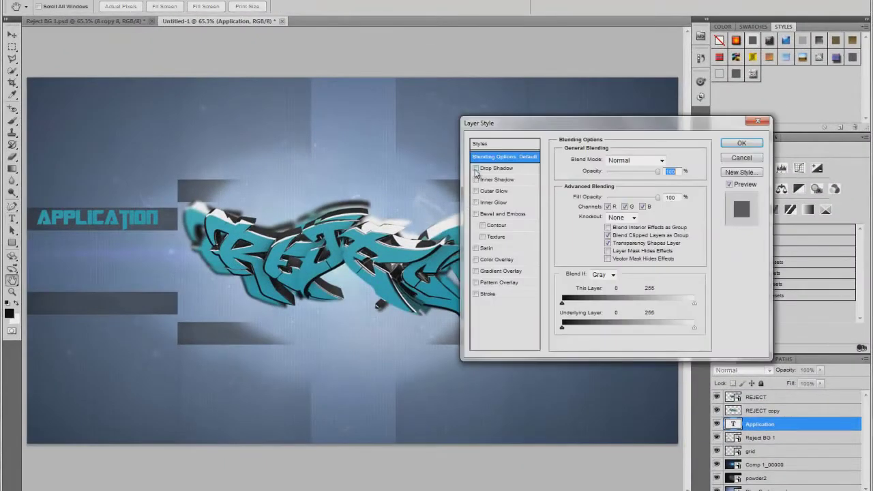
Add a Drop Shadow, trying Satin, Pattern, Gradient and Color Overlay effects along the way
left_click(475, 168)
left_click(476, 248)
left_click(476, 248)
left_click(475, 282)
left_click(475, 282)
left_click(476, 271)
left_click(505, 260)
left_click(502, 271)
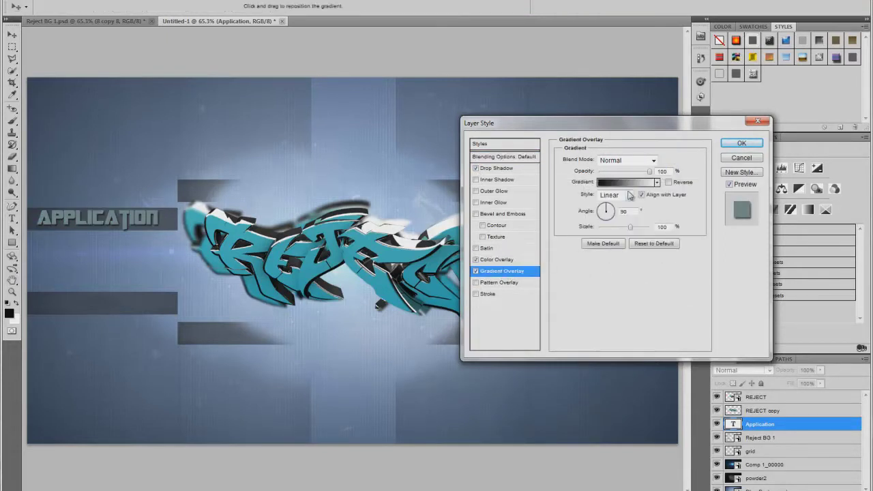
left_click(658, 182)
left_click(659, 183)
left_click_drag(623, 226, 623, 232)
Load the Color Harmonies 1 gradients, then discard the Gradient Overlay
left_click(477, 261)
left_click(657, 182)
left_click(686, 198)
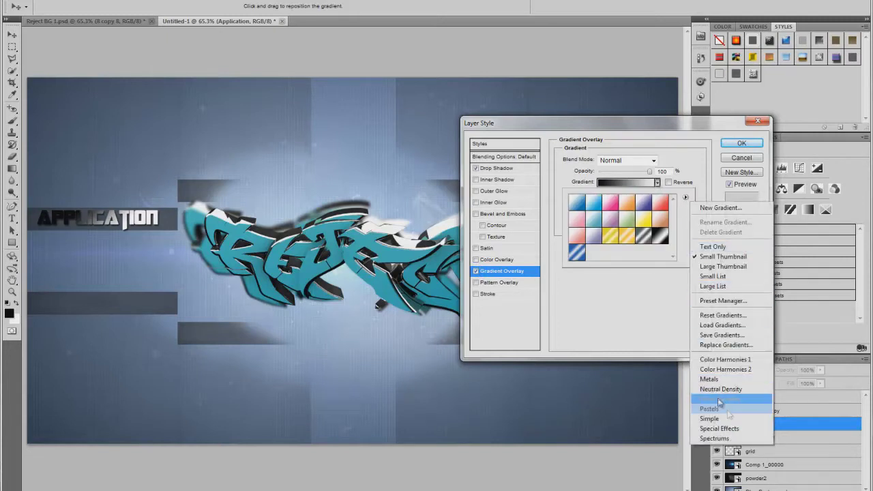
left_click(734, 360)
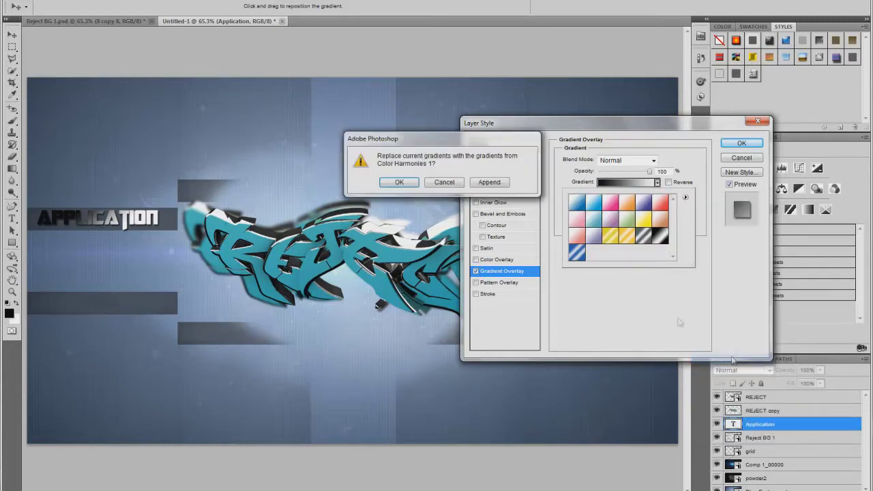
left_click(491, 184)
key("Return")
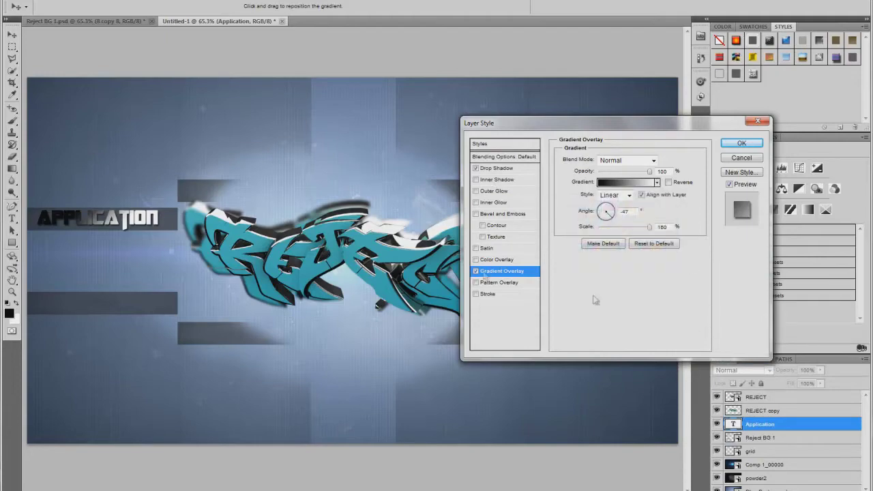
left_click(476, 271)
Add a 1 px black Stroke and a dark grey 3f4040 Color Overlay, then apply
left_click(476, 294)
left_click(583, 225)
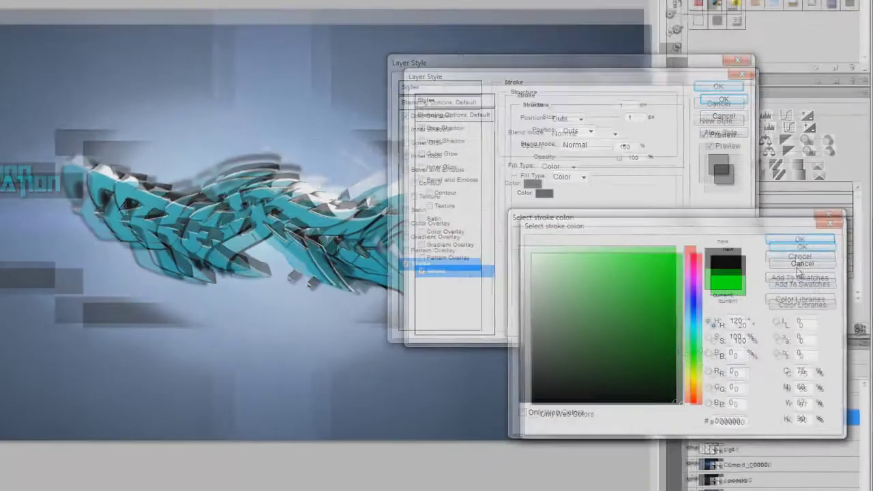
left_click(811, 273)
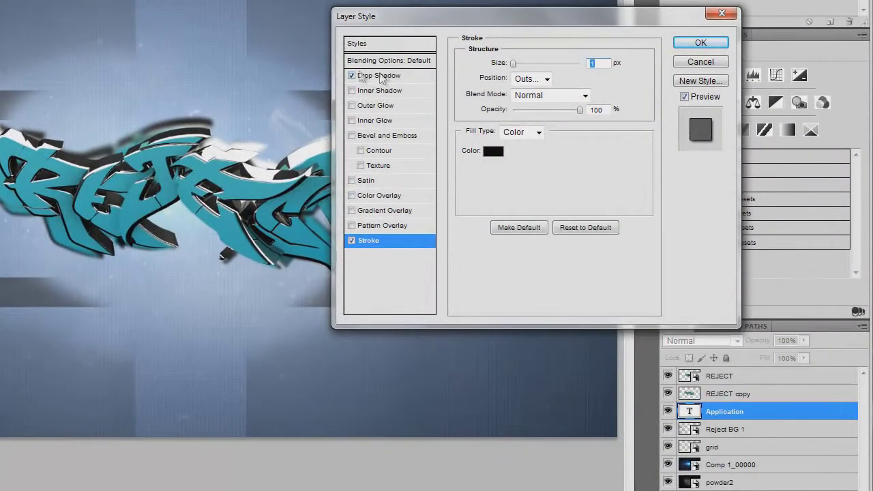
left_click(351, 196)
left_click(604, 65)
left_click_drag(527, 274, 461, 210)
left_click_drag(482, 357, 501, 374)
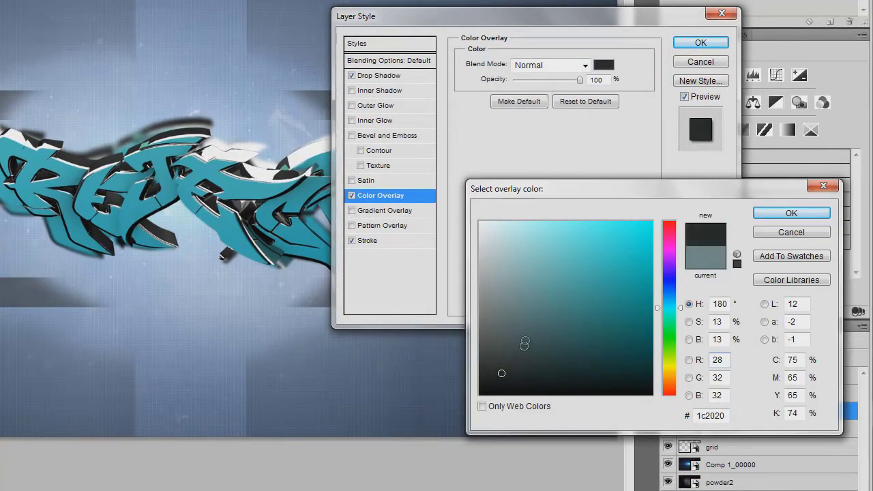
left_click_drag(507, 357, 481, 351)
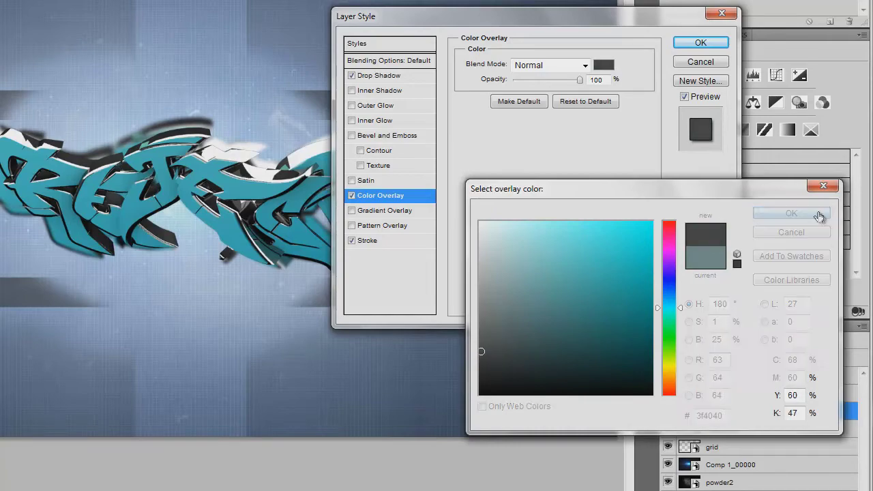
left_click(818, 213)
left_click(743, 146)
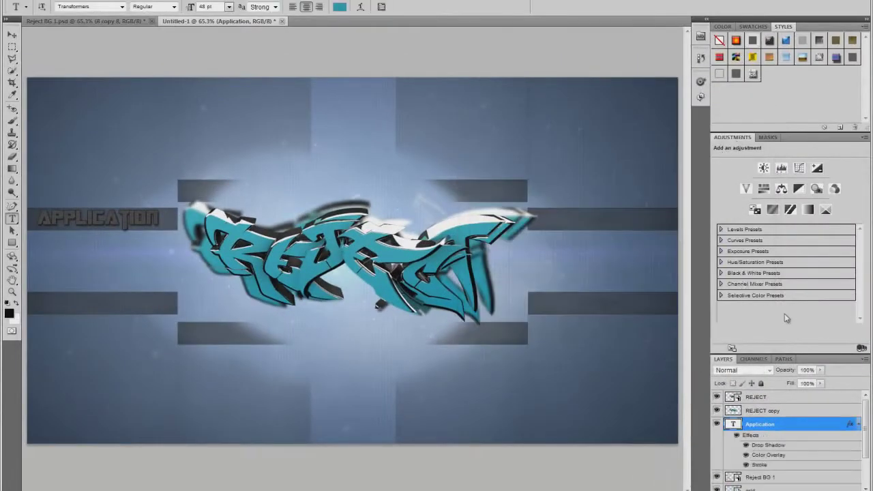
right_click(764, 425)
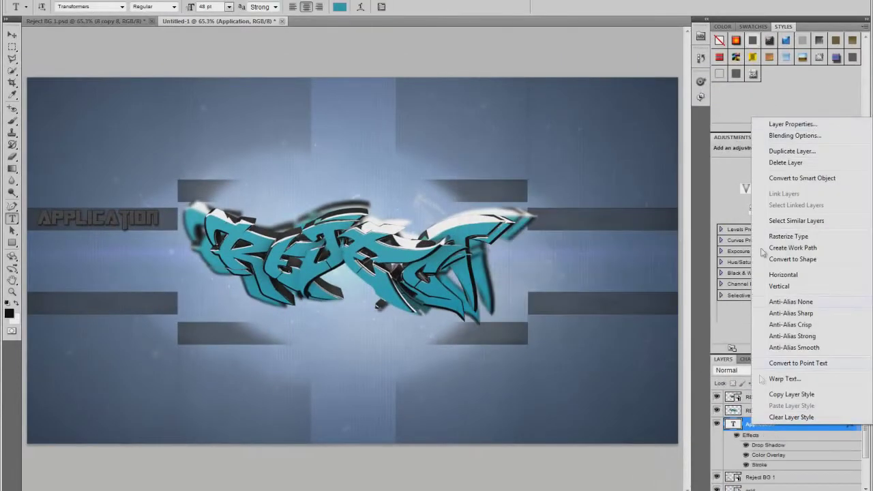
Duplicate the APPLICATION label and move the copy down onto the lower-left bar
left_click(789, 148)
left_click(526, 147)
left_click(12, 34)
left_click_drag(103, 245, 106, 311)
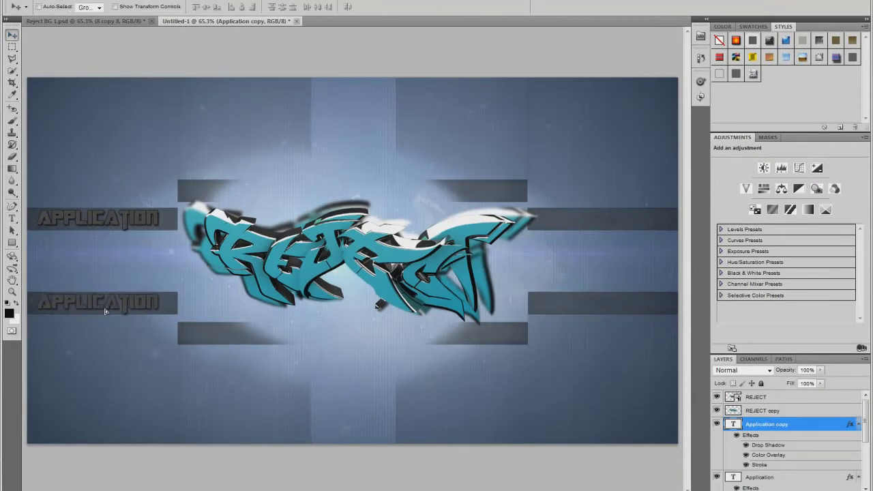
Duplicate the label again and move the new copy onto the upper-right bar
right_click(809, 419)
left_click(790, 146)
left_click(522, 148)
left_click_drag(136, 303, 618, 221)
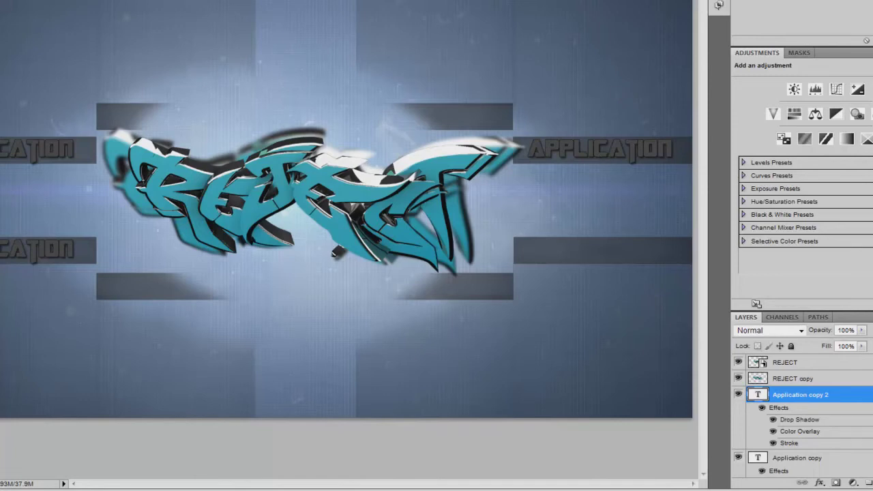
left_click(523, 150)
Retype the upper-right label as GAME SECTION, nudge it slightly right, and commit
key("ctrl+a")
type("GAMES")
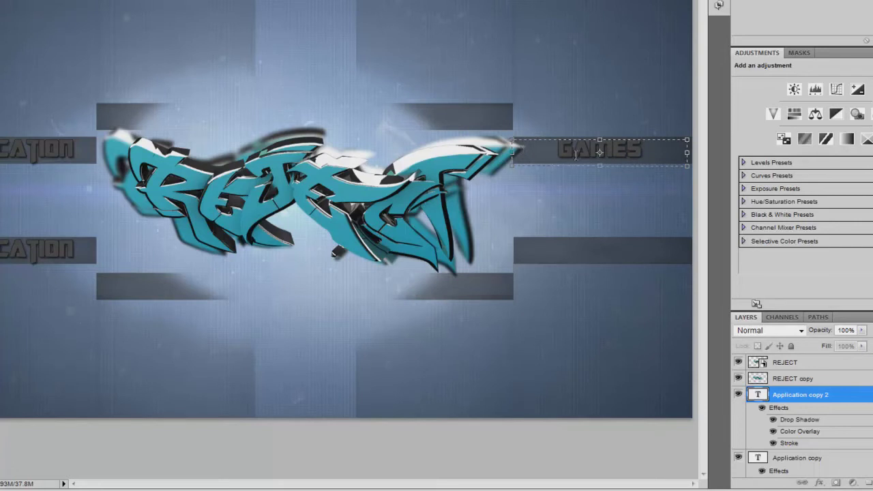
left_click(627, 154)
type("SECTION")
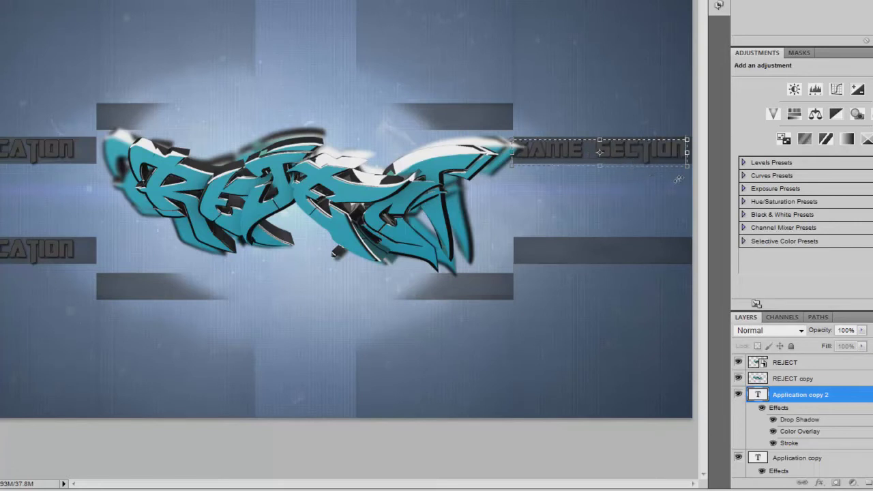
left_click_drag(692, 190, 695, 189)
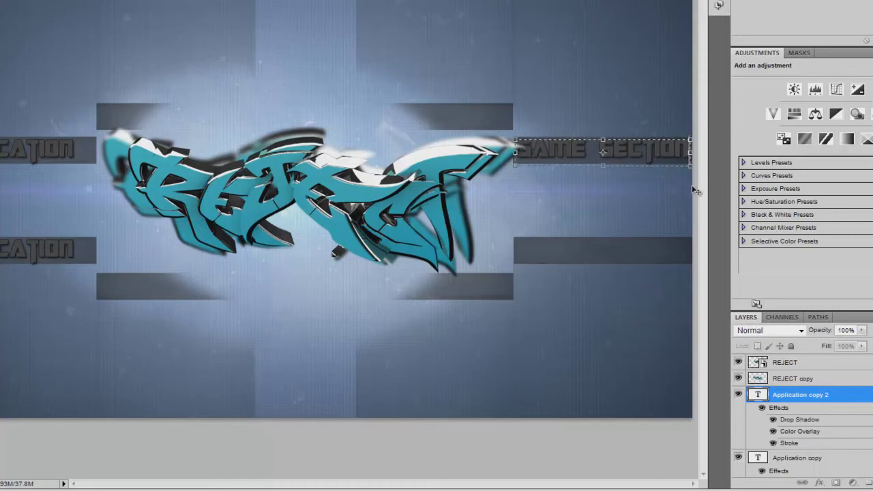
key("ctrl+Return")
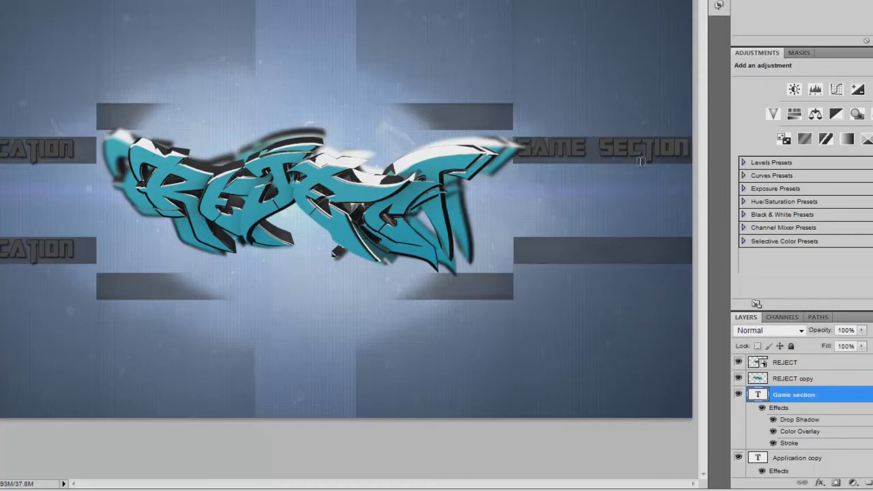
right_click(836, 396)
Duplicate the Game section layer and drag the copy onto the lower-right bar
left_click(846, 65)
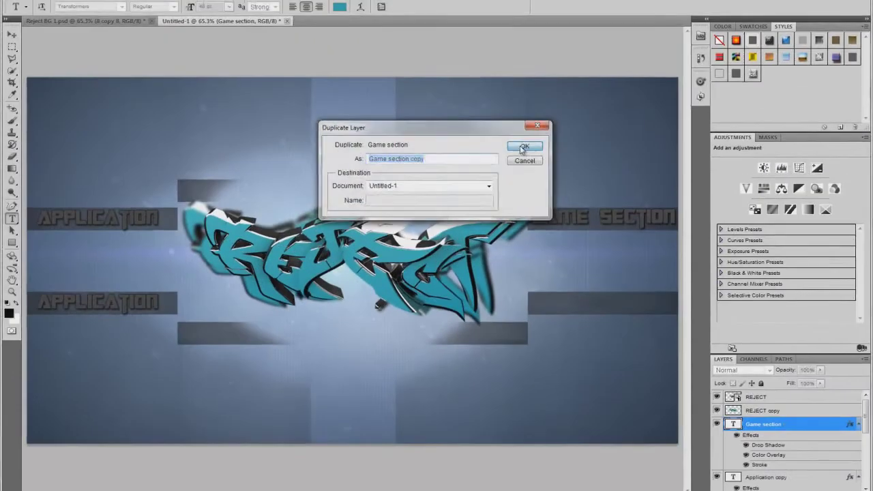
left_click(524, 148)
left_click(13, 34)
mouse_move(610, 220)
left_mouse_down()
mouse_move(475, 139)
mouse_move(461, 192)
left_mouse_up()
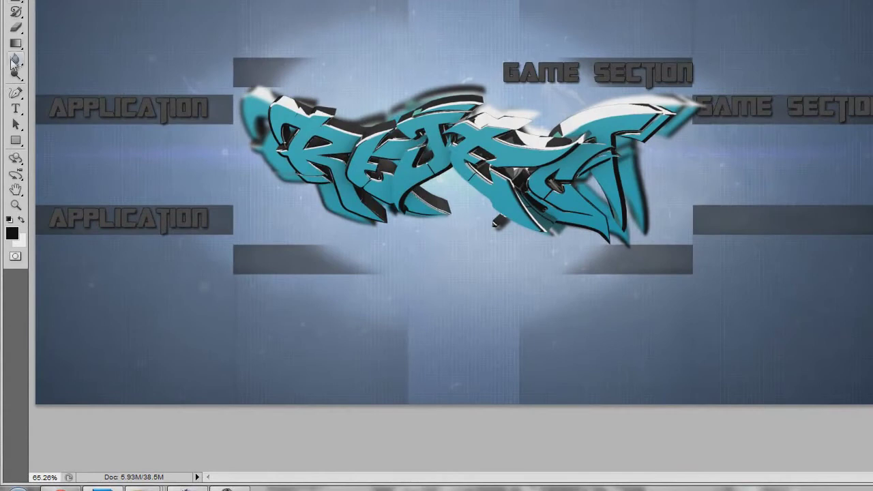
mouse_move(572, 78)
left_mouse_down()
mouse_move(681, 143)
mouse_move(765, 222)
left_mouse_up()
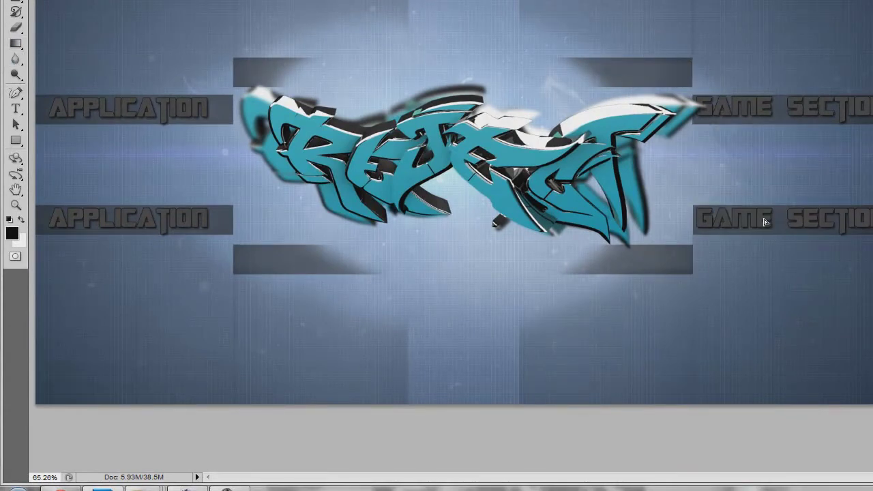
left_click_drag(765, 222, 767, 220)
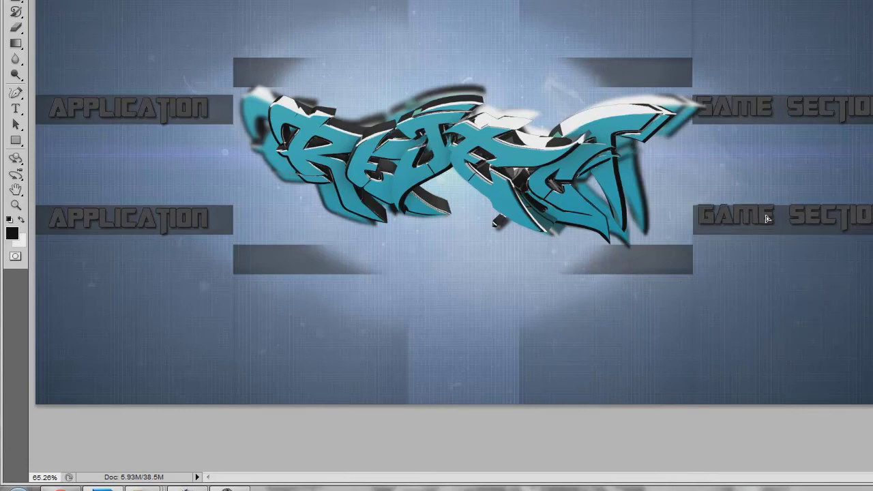